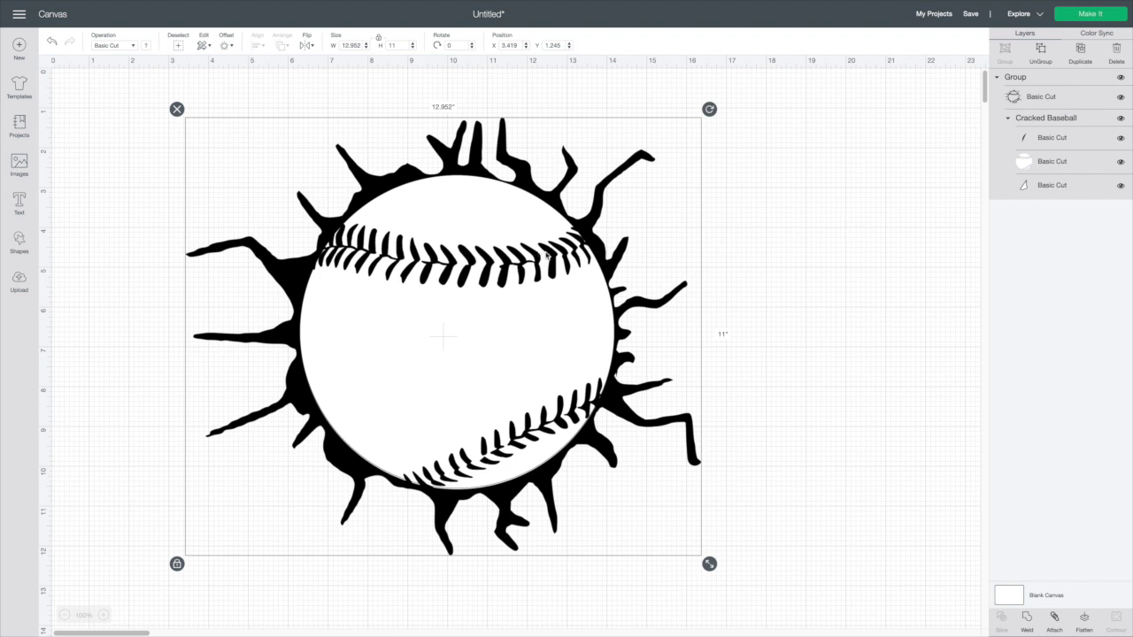
# Weld the white baseball circle and the first and third small pieces into one Weld Result layer
pyautogui.moveTo(546, 259); pyautogui.dragTo(561, 264)
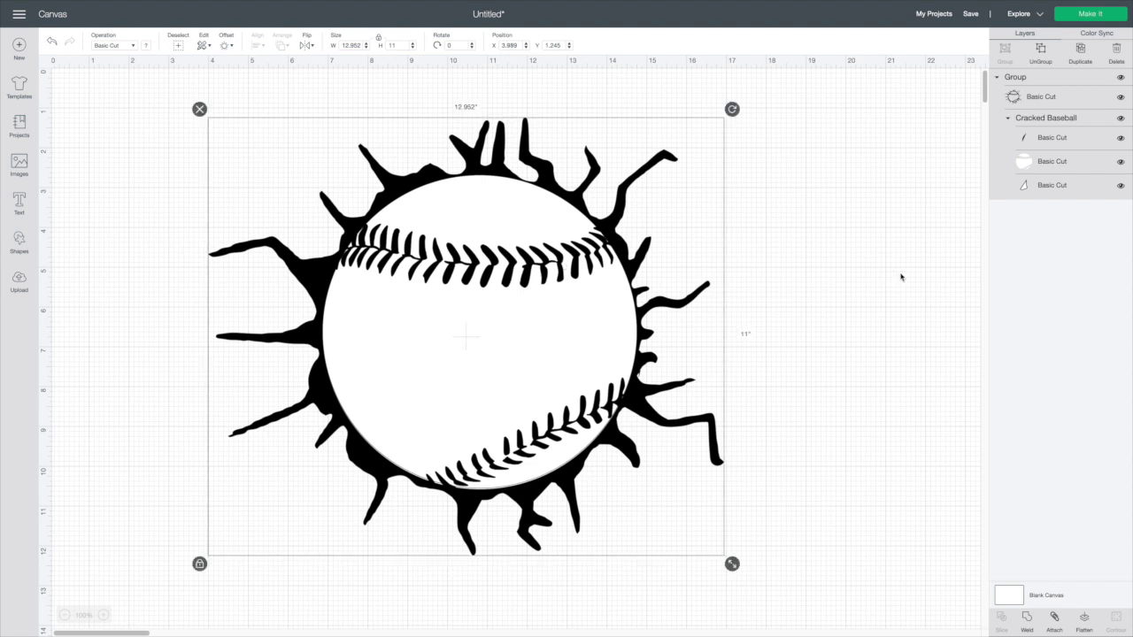
pyautogui.click(1026, 138)
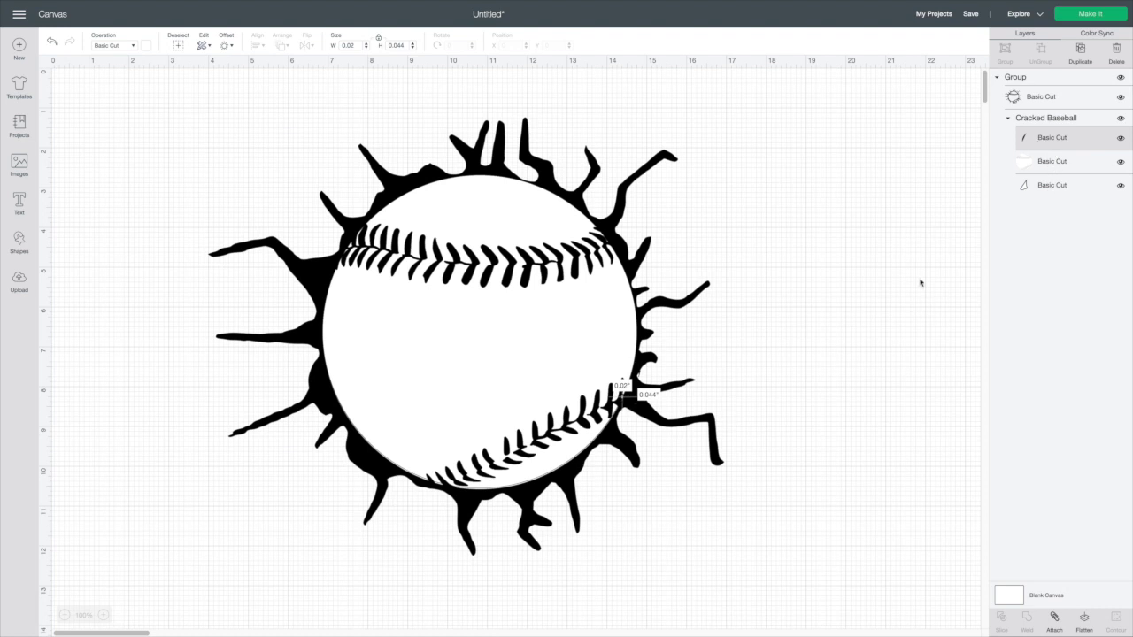
pyautogui.click(1046, 101)
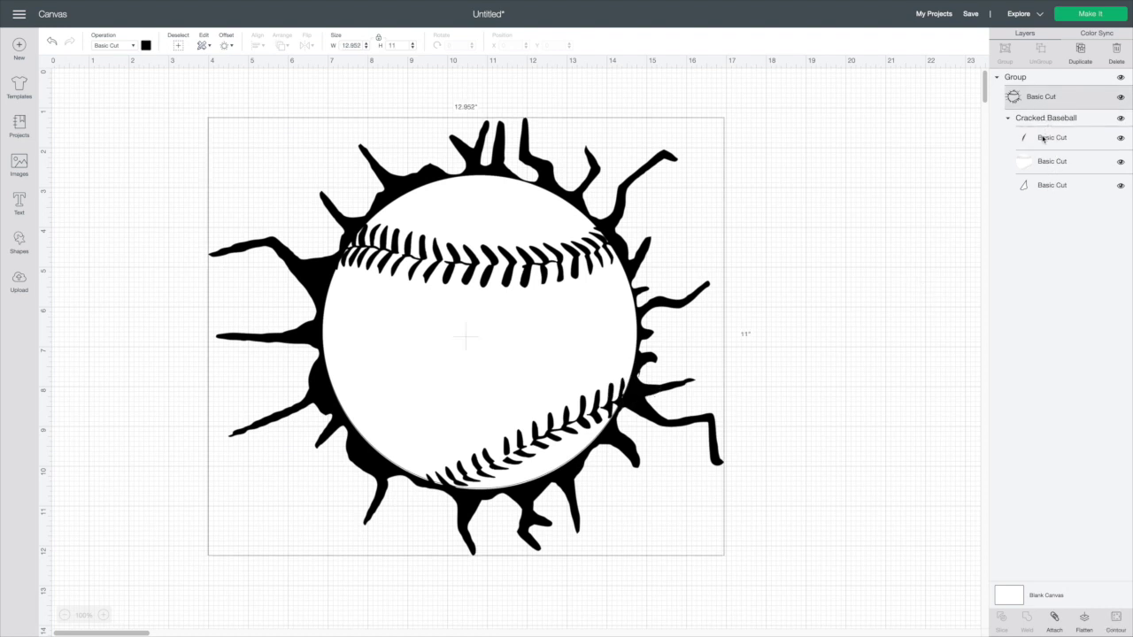
pyautogui.click(1043, 138)
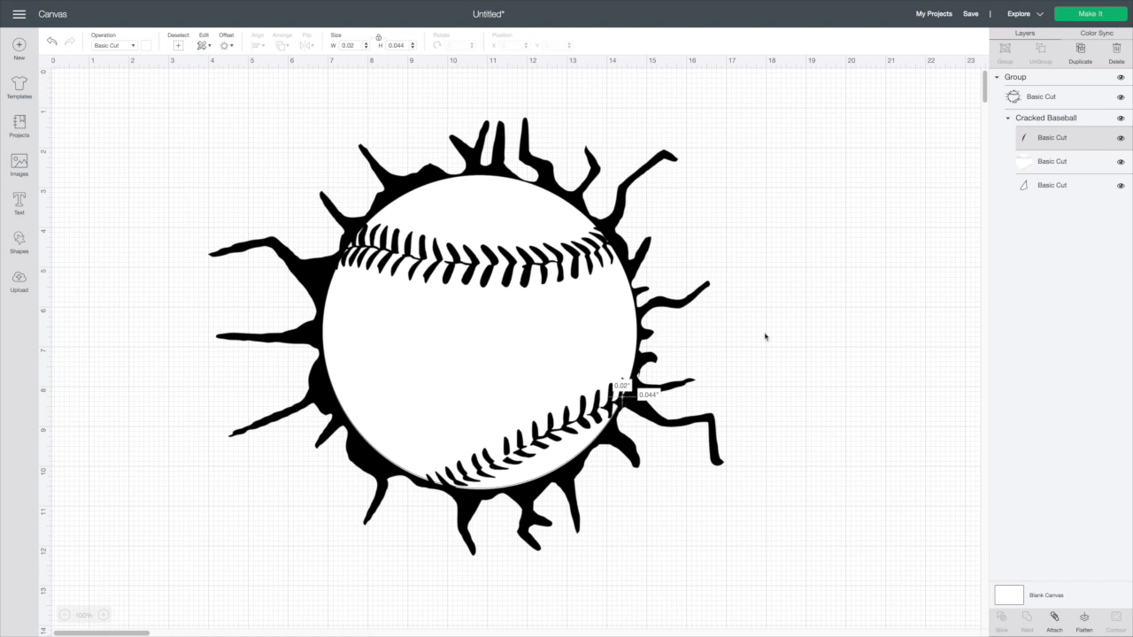
pyautogui.click(1037, 185)
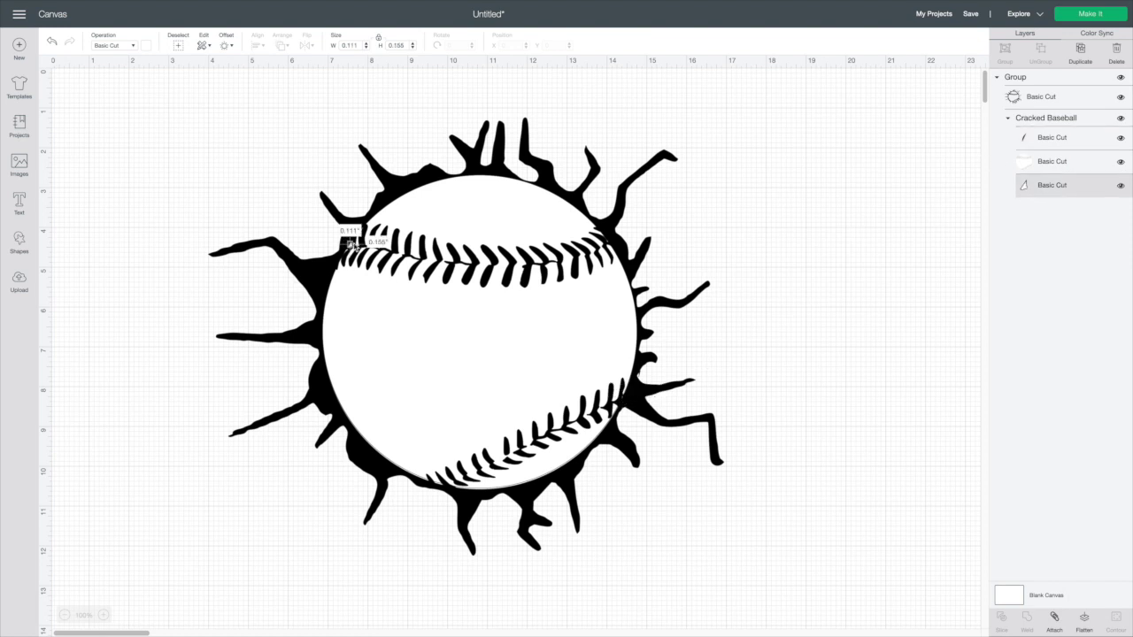
pyautogui.click(1031, 166)
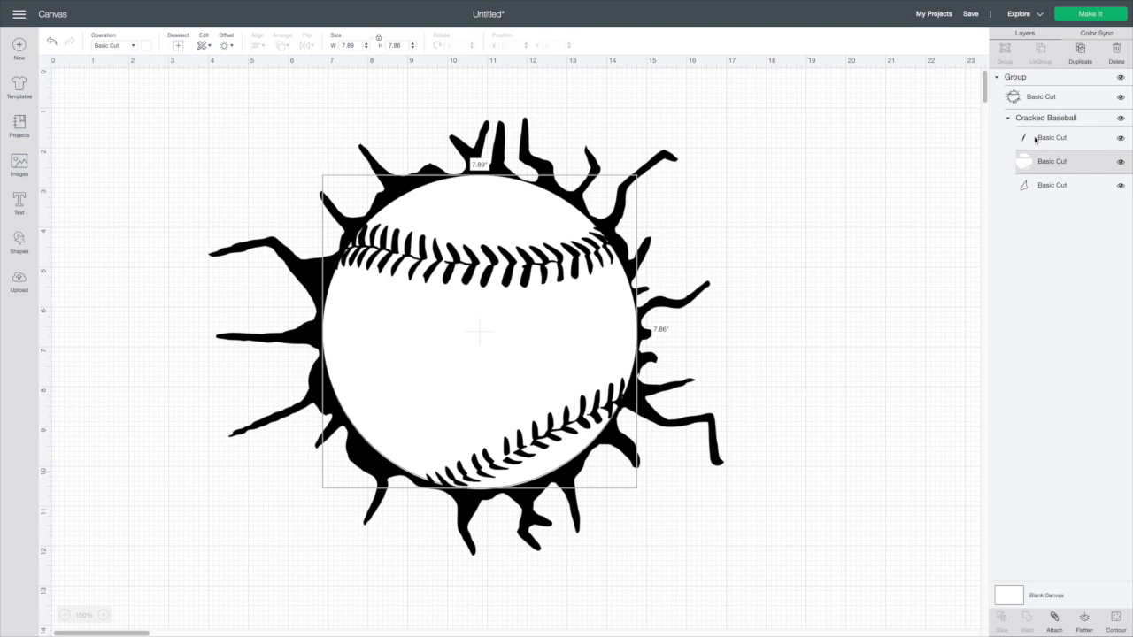
pyautogui.keyDown('shift'); pyautogui.click(1036, 140); pyautogui.keyUp('shift')
pyautogui.keyDown('shift'); pyautogui.click(1035, 190); pyautogui.keyUp('shift')
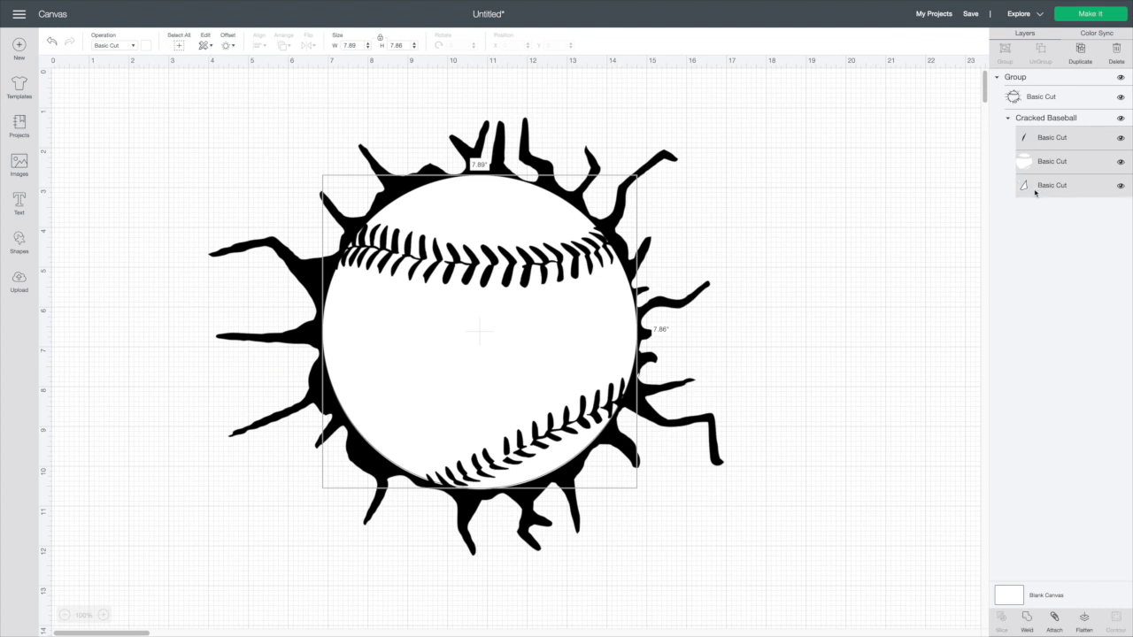
pyautogui.click(1026, 619)
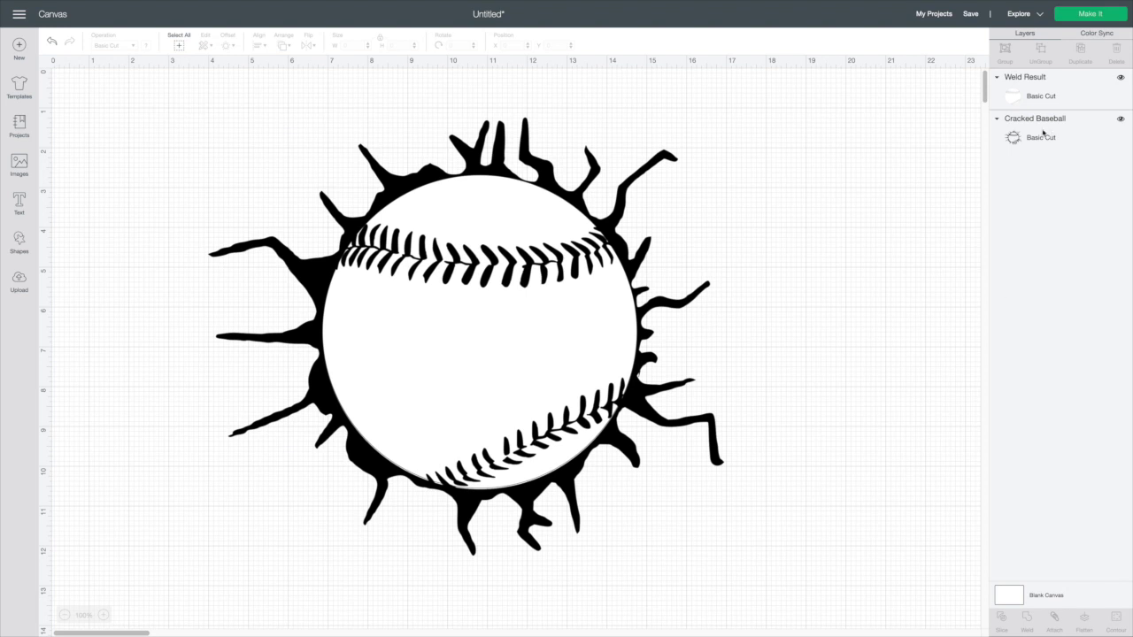
# Drag the welded white baseball off the black splatter and reposition both, leaving the baseball at X 13.405, Y 2.441
pyautogui.moveTo(596, 203)
pyautogui.mouseDown()
pyautogui.moveTo(950, 177)
pyautogui.moveTo(660, 201)
pyautogui.moveTo(602, 217)
pyautogui.mouseUp()
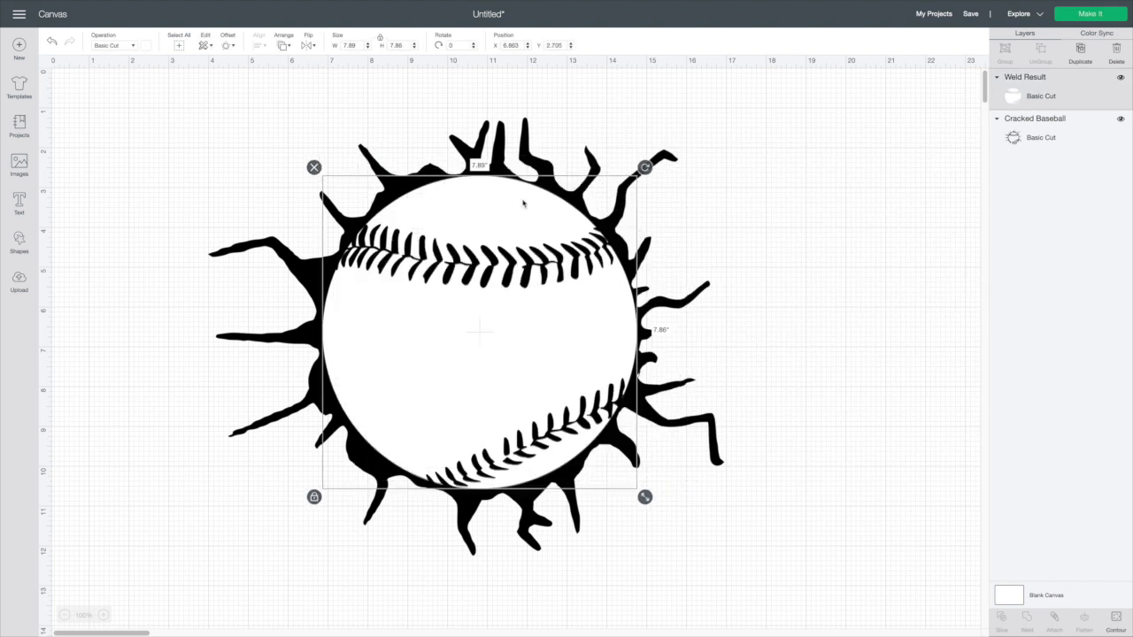
pyautogui.moveTo(523, 203); pyautogui.dragTo(639, 193)
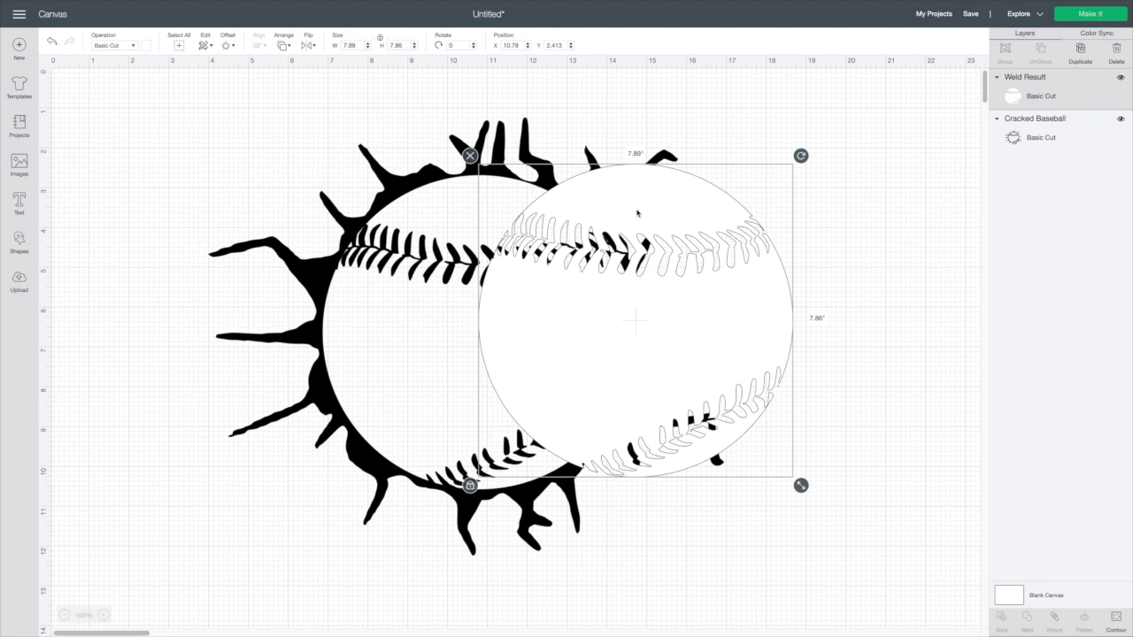
pyautogui.moveTo(636, 212); pyautogui.dragTo(933, 259)
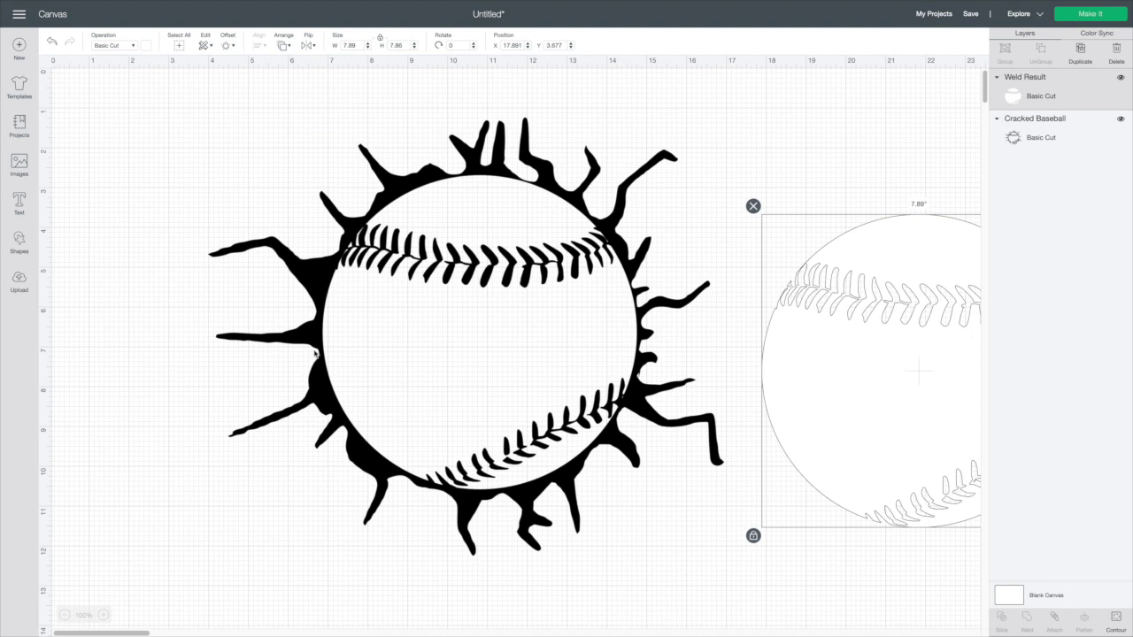
pyautogui.moveTo(317, 354); pyautogui.dragTo(230, 351)
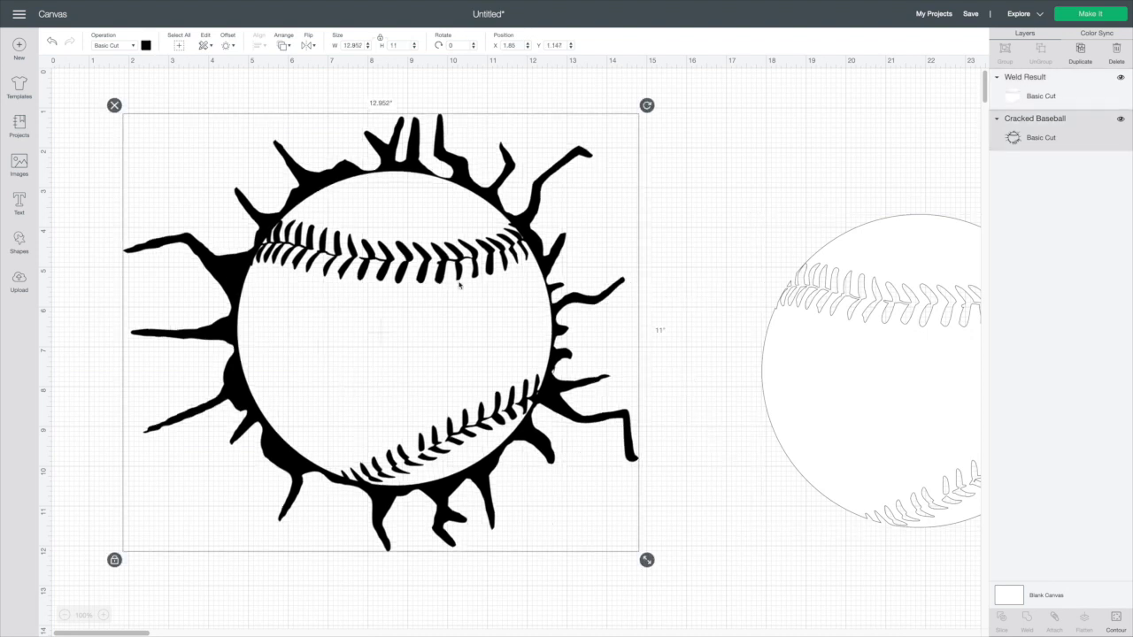
pyautogui.moveTo(327, 329); pyautogui.dragTo(332, 321)
pyautogui.moveTo(849, 422); pyautogui.dragTo(420, 355)
pyautogui.moveTo(541, 345); pyautogui.dragTo(451, 360)
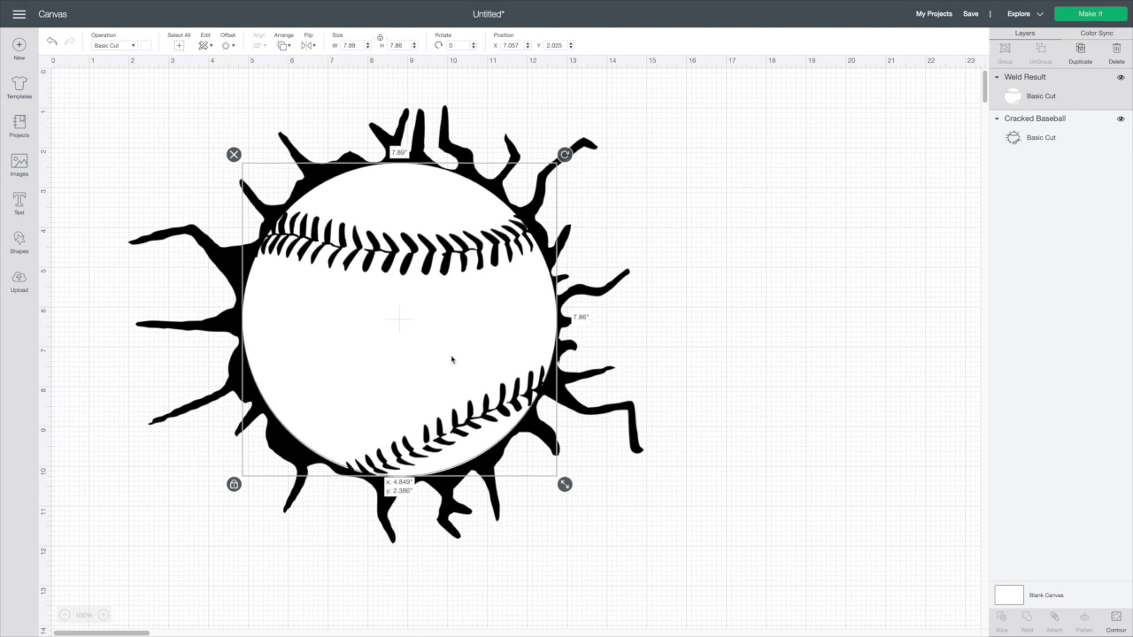
pyautogui.moveTo(452, 360); pyautogui.dragTo(764, 337)
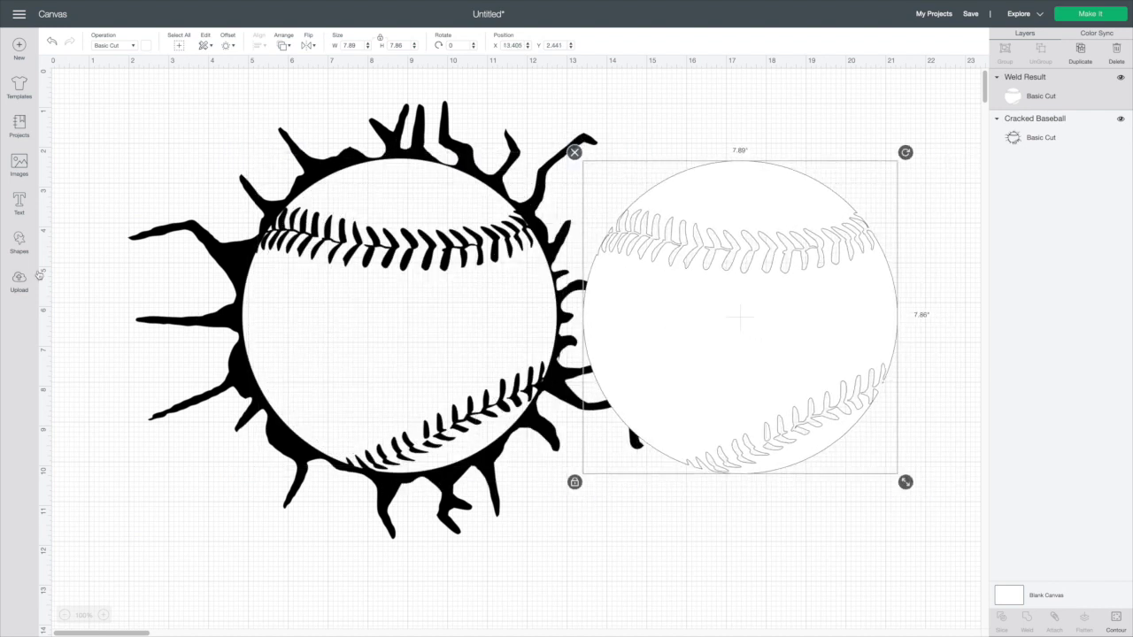
pyautogui.click(18, 246)
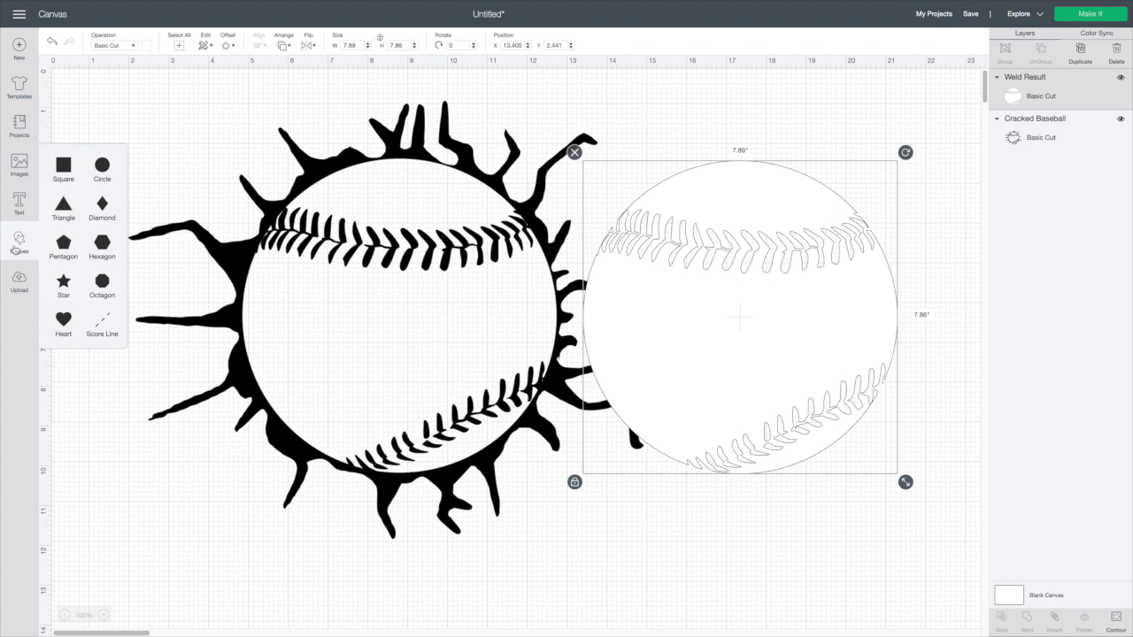
# Add a circle, resize it to 7.89 in, and centre it over the cracked baseball
pyautogui.click(104, 166)
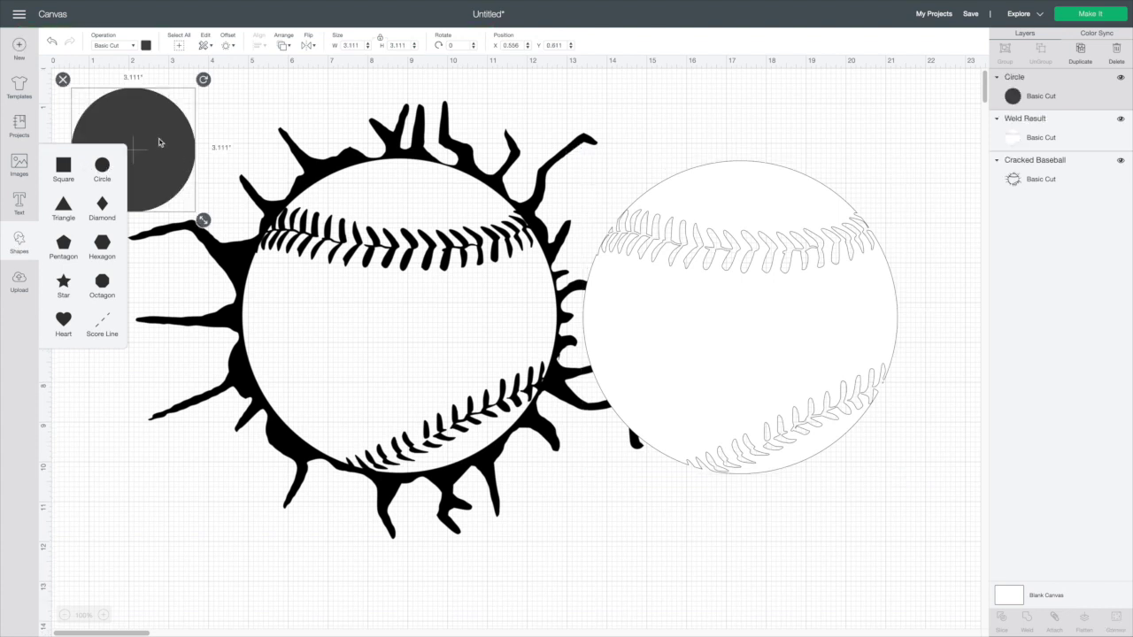
pyautogui.moveTo(160, 141); pyautogui.dragTo(535, 217)
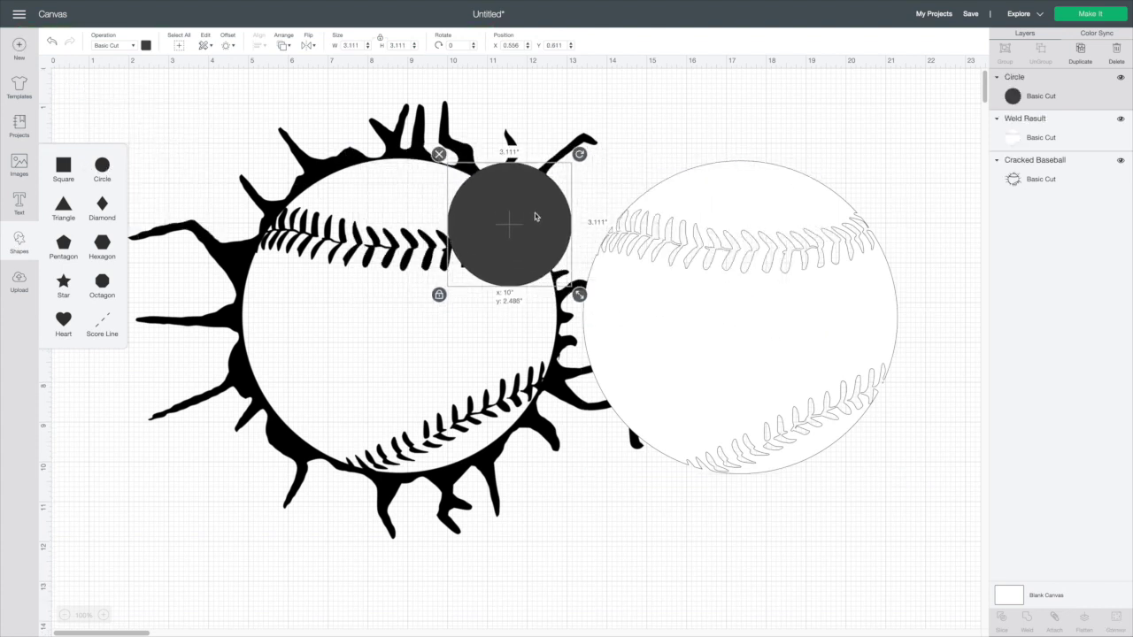
pyautogui.click(734, 220)
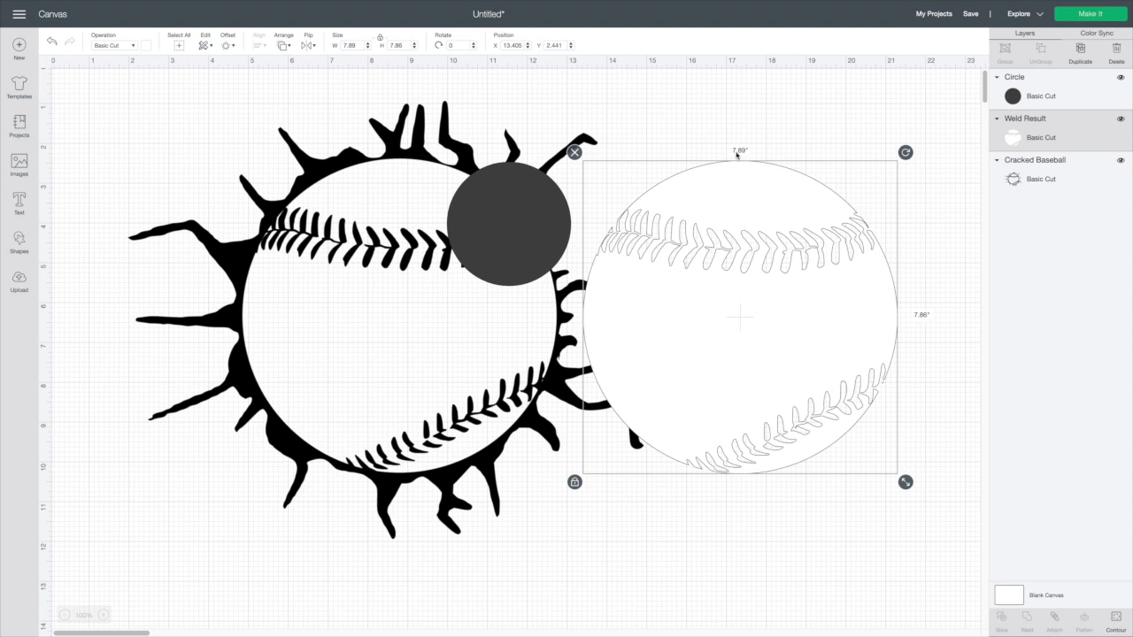
pyautogui.click(531, 206)
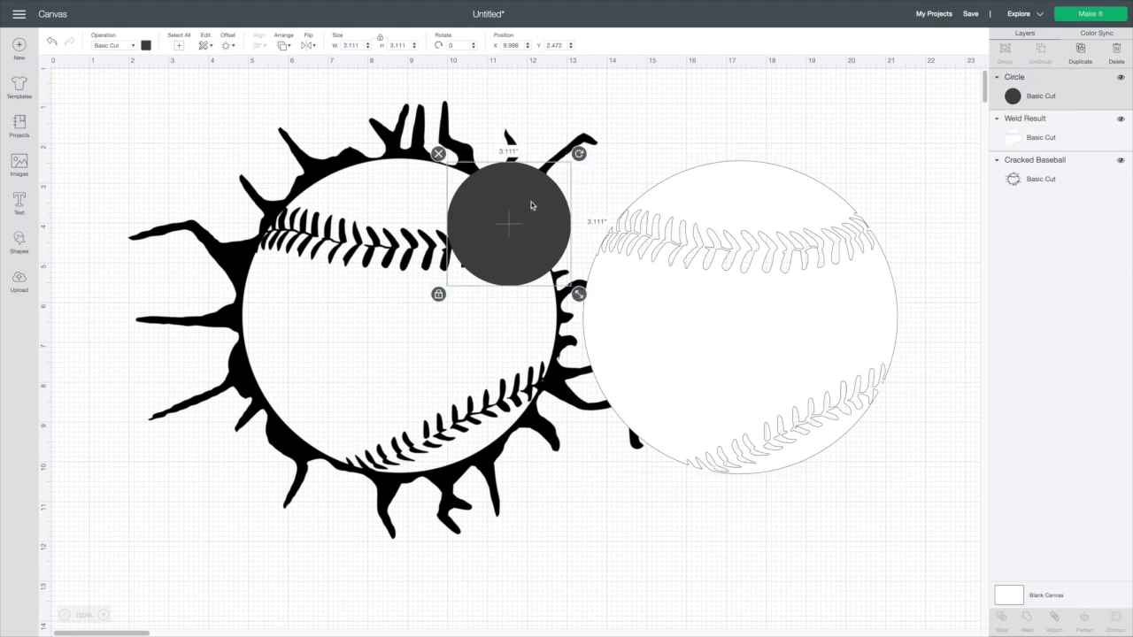
pyautogui.click(353, 44)
pyautogui.write('7.89')
pyautogui.press('Return')
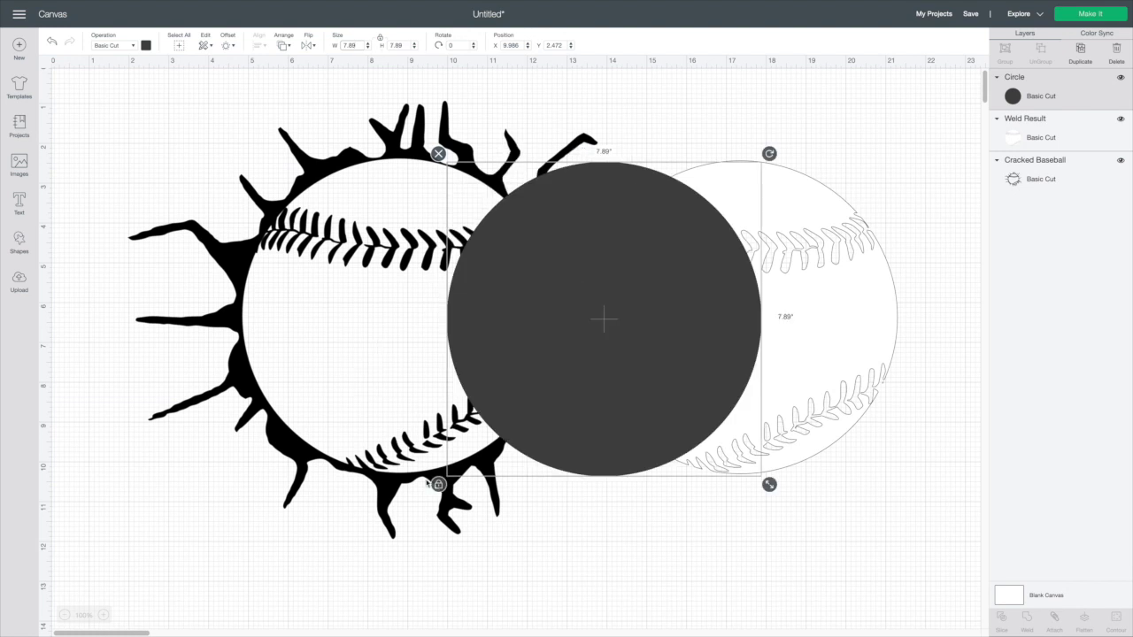
pyautogui.moveTo(584, 360); pyautogui.dragTo(298, 349)
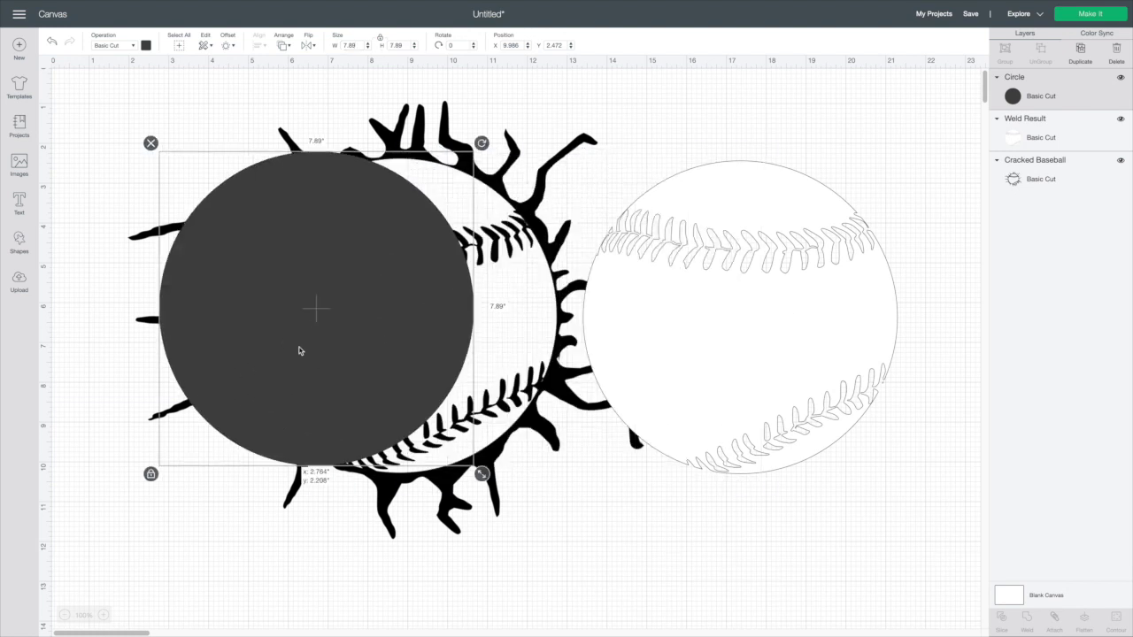
pyautogui.click(800, 301)
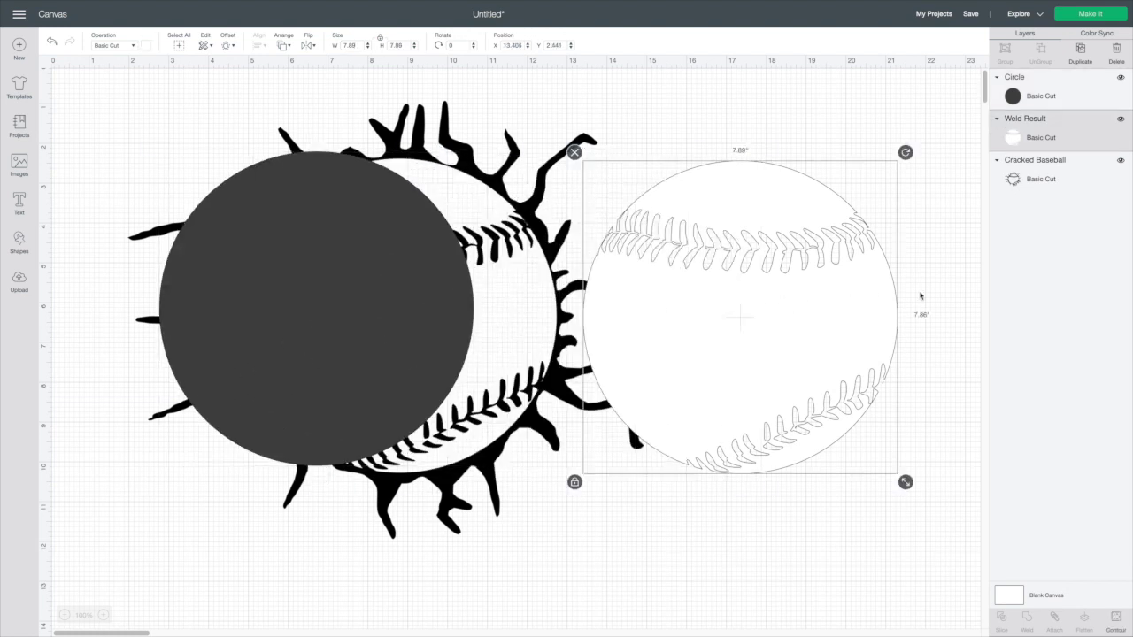
pyautogui.click(442, 328)
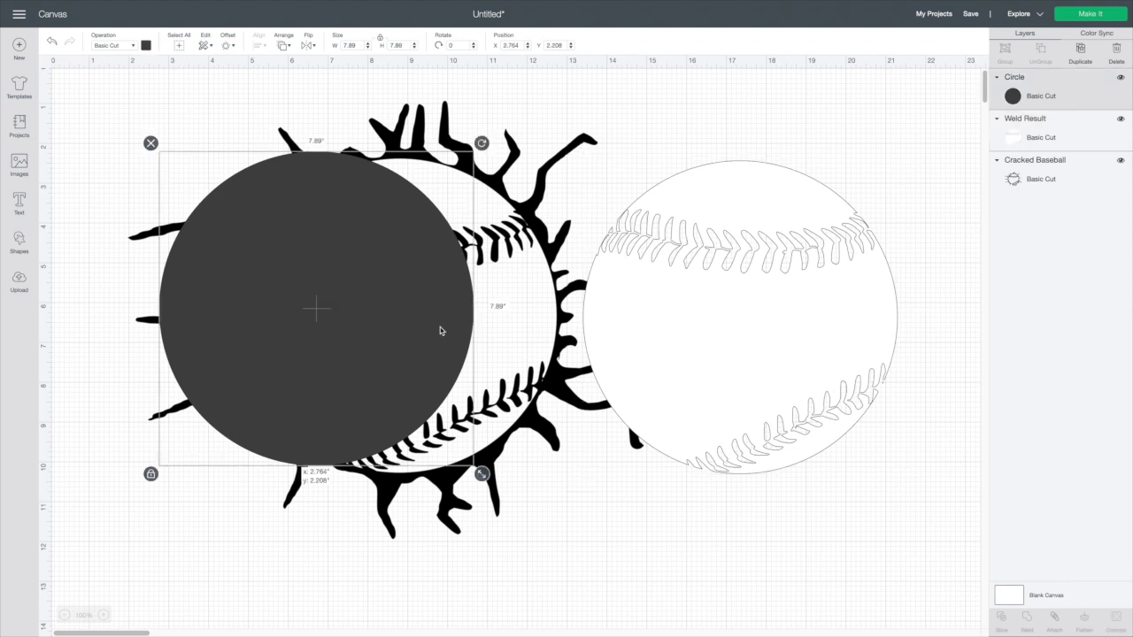
pyautogui.moveTo(398, 308); pyautogui.dragTo(480, 309)
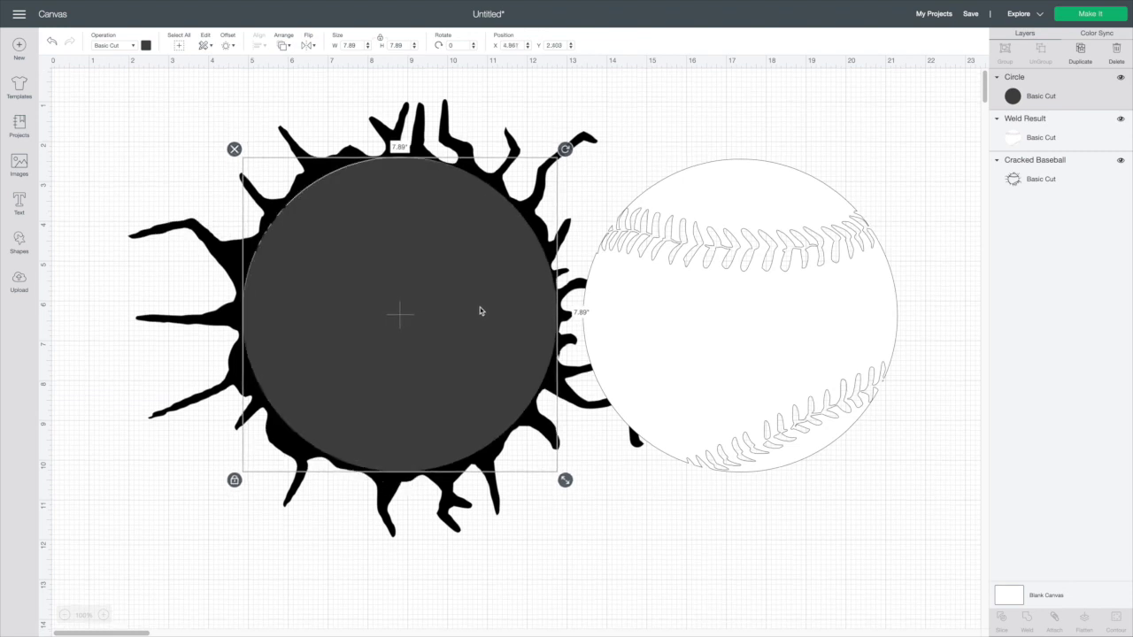
# Make the circle white and send it to the back behind the cracked splatter
pyautogui.click(146, 45)
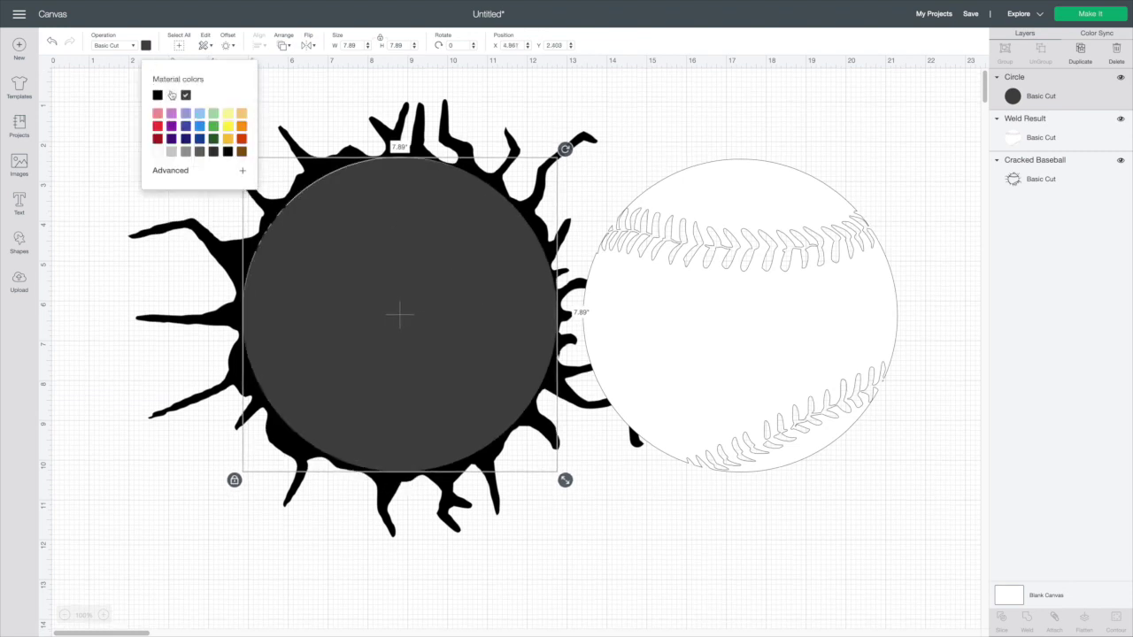
pyautogui.click(171, 95)
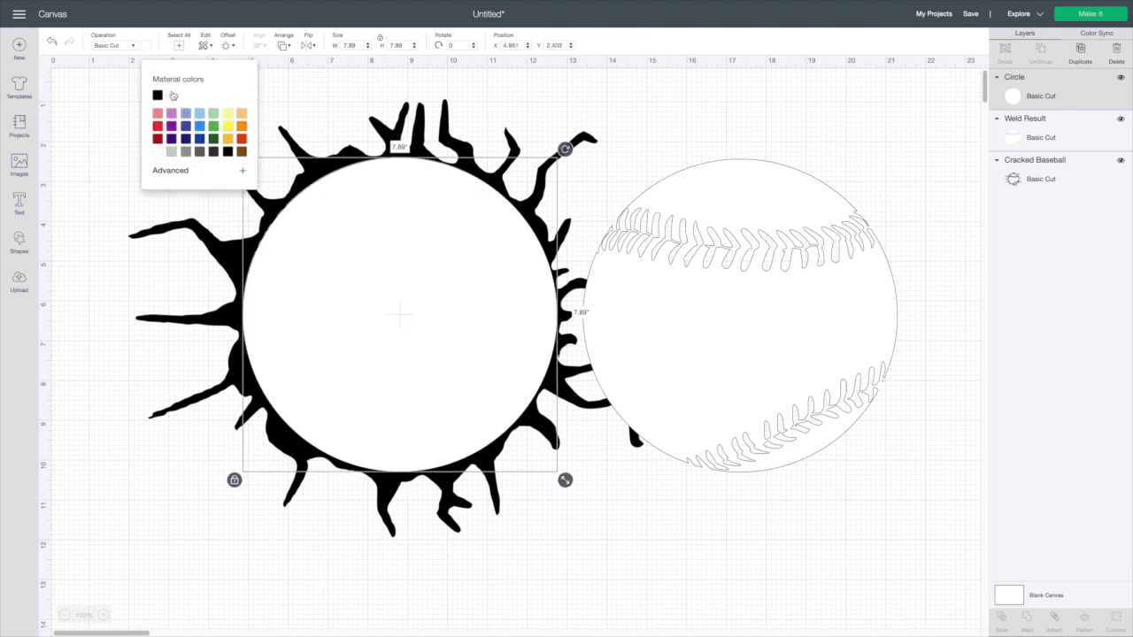
pyautogui.click(284, 45)
pyautogui.click(300, 61)
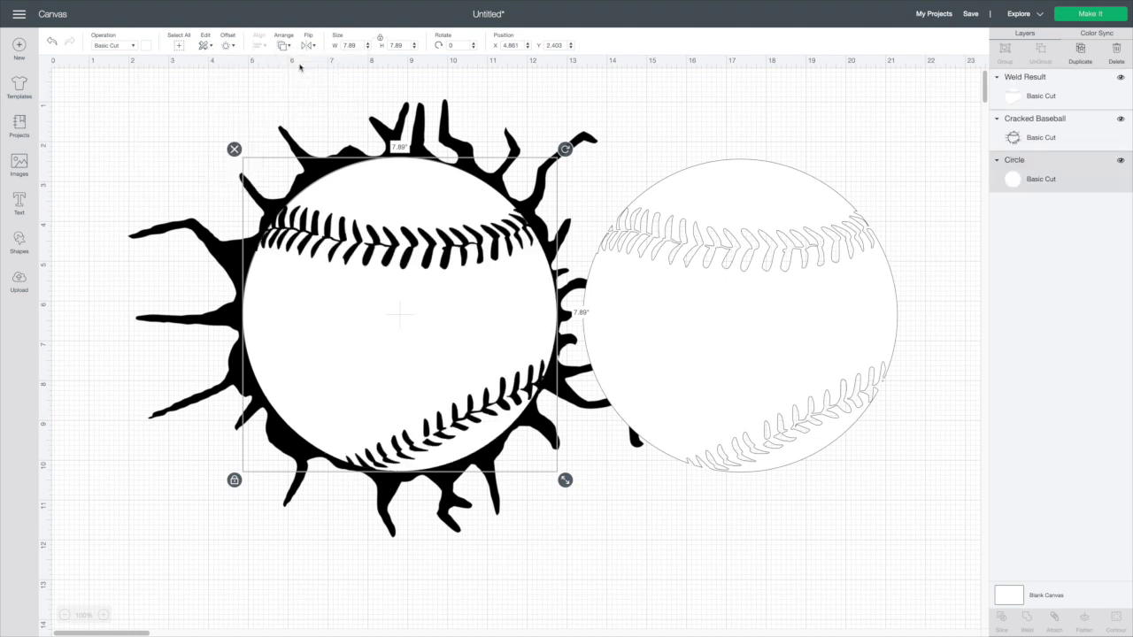
# Reposition the outline baseball and move the cracked baseball up-left over the white circle
pyautogui.moveTo(699, 217); pyautogui.dragTo(720, 189)
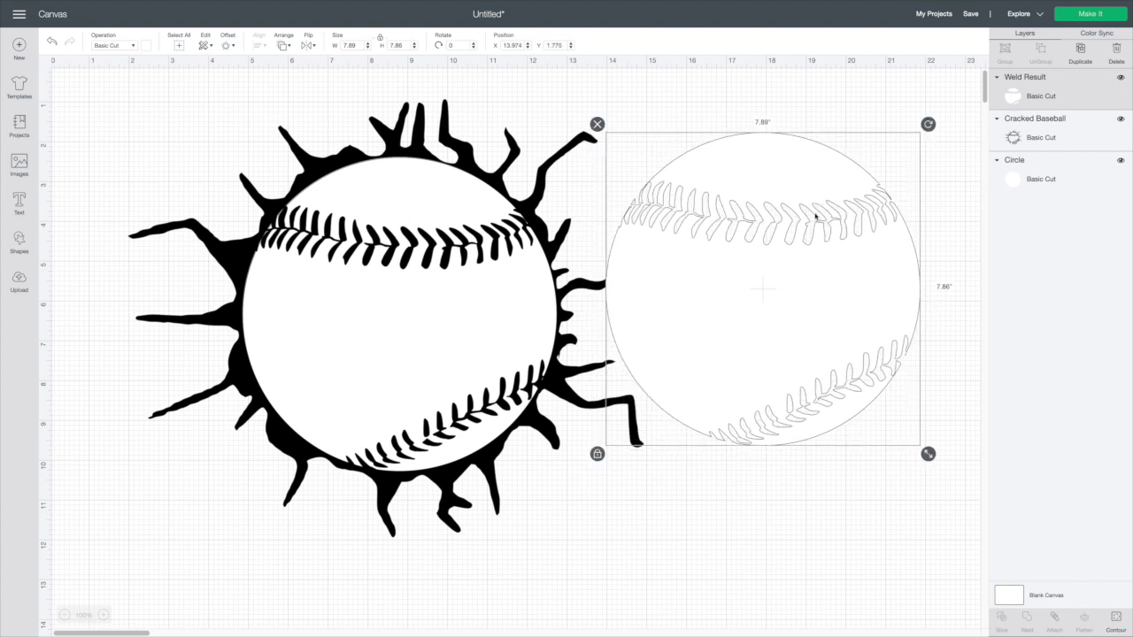
pyautogui.moveTo(713, 258); pyautogui.dragTo(800, 238)
pyautogui.moveTo(460, 324); pyautogui.dragTo(534, 438)
pyautogui.moveTo(481, 376); pyautogui.dragTo(367, 269)
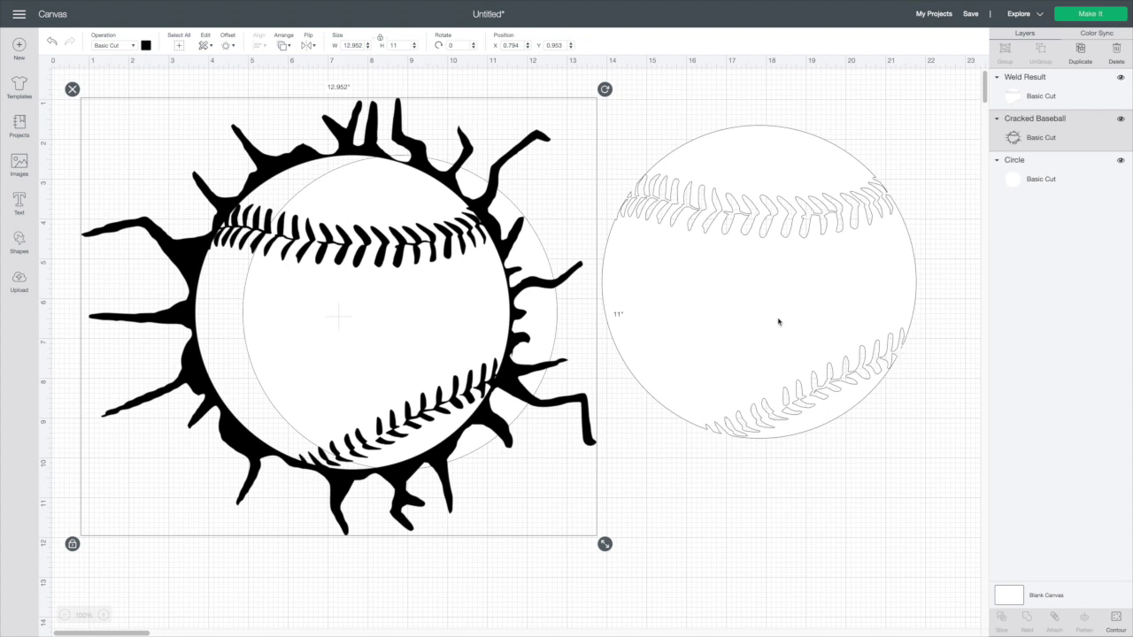
# Bring up the Hide Contour window for the welded outline baseball
pyautogui.click(949, 549)
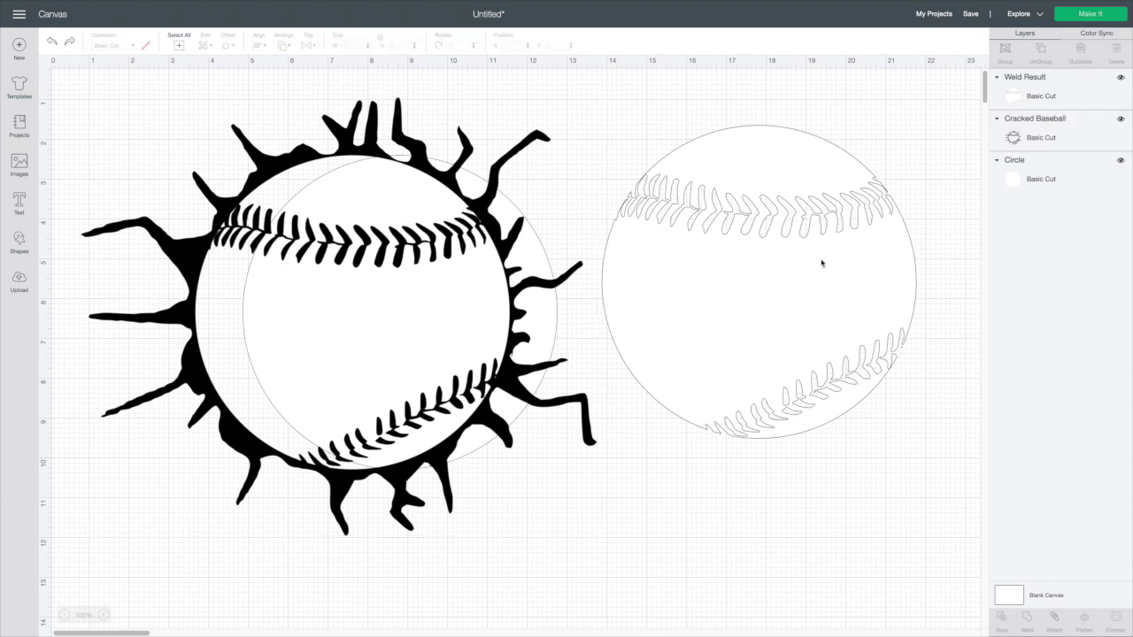
pyautogui.click(739, 288)
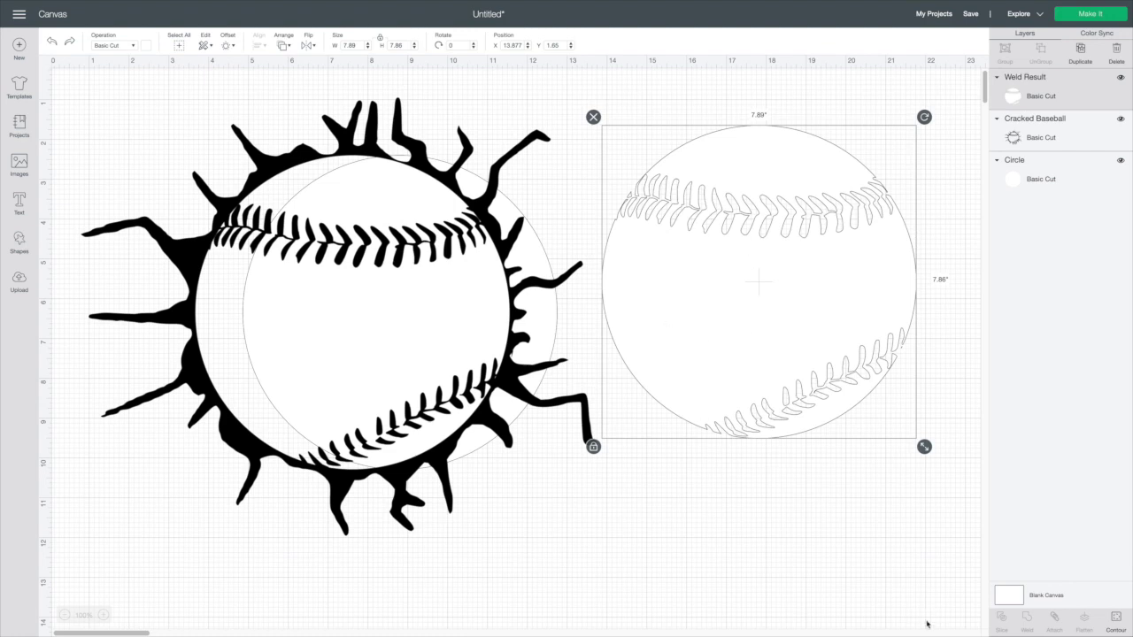
pyautogui.click(1117, 622)
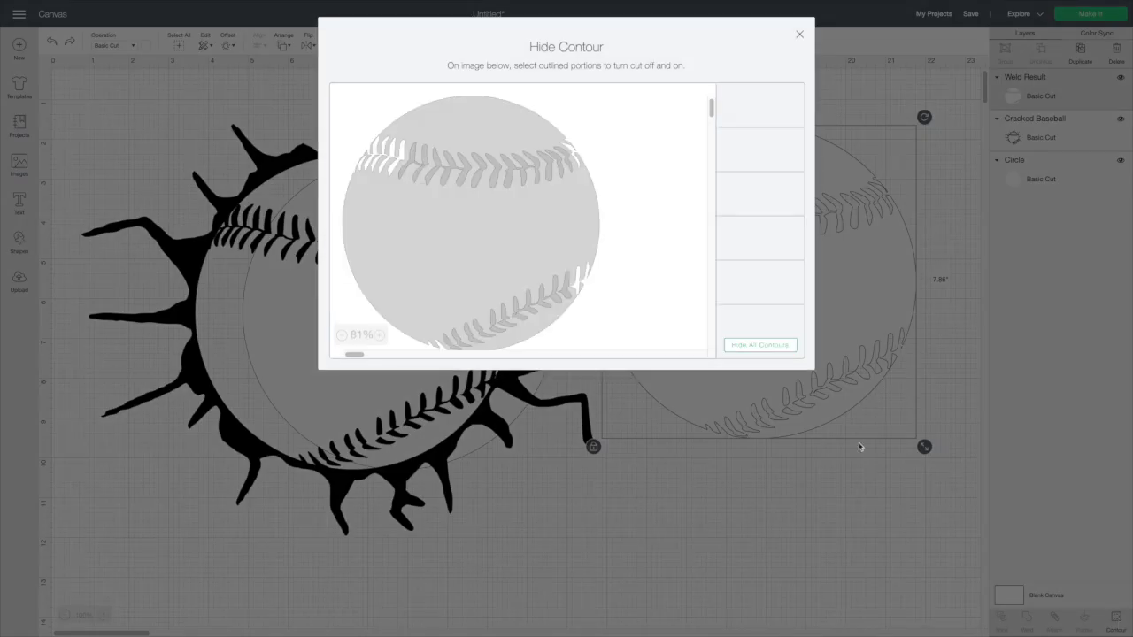
# Hide all contours on the outline baseball, then nudge both baseballs into place
pyautogui.click(760, 347)
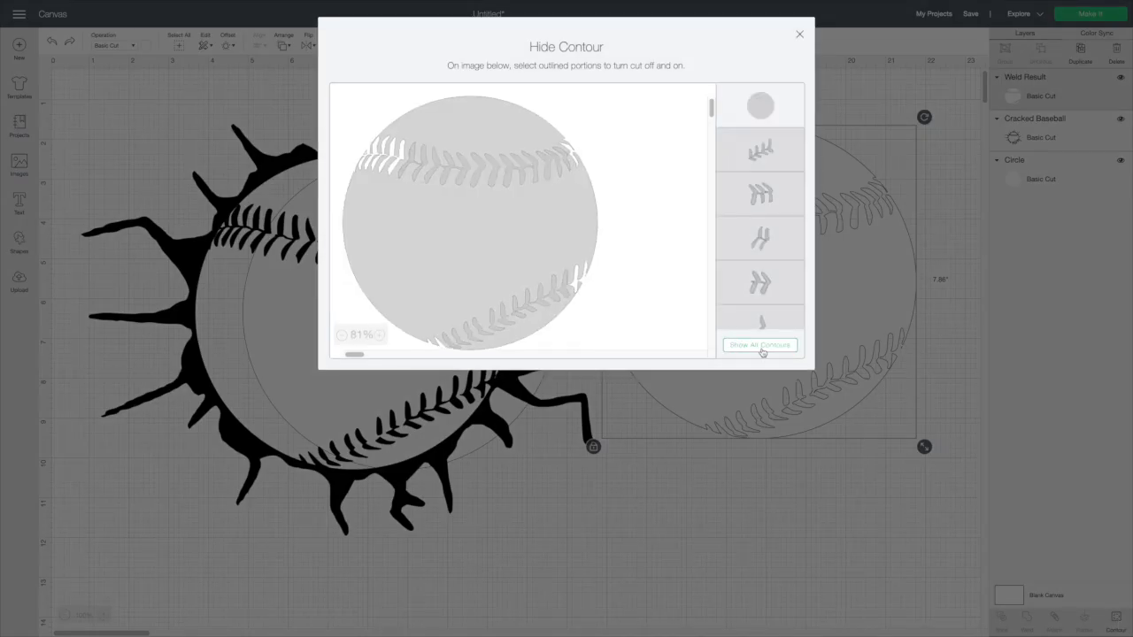
pyautogui.click(801, 36)
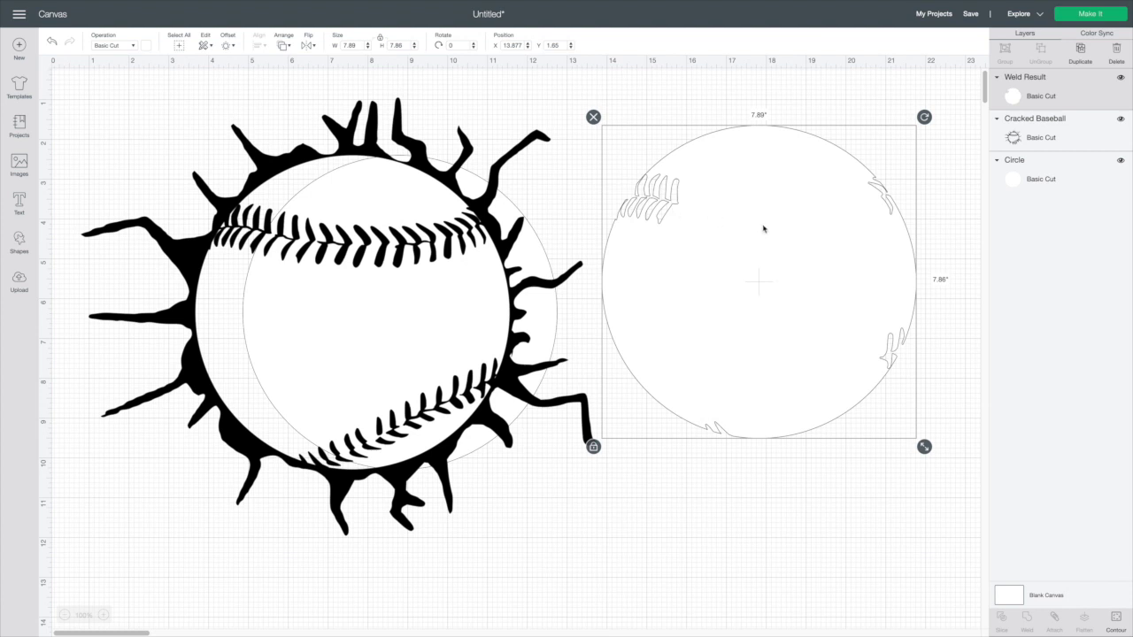
pyautogui.moveTo(728, 227); pyautogui.dragTo(717, 232)
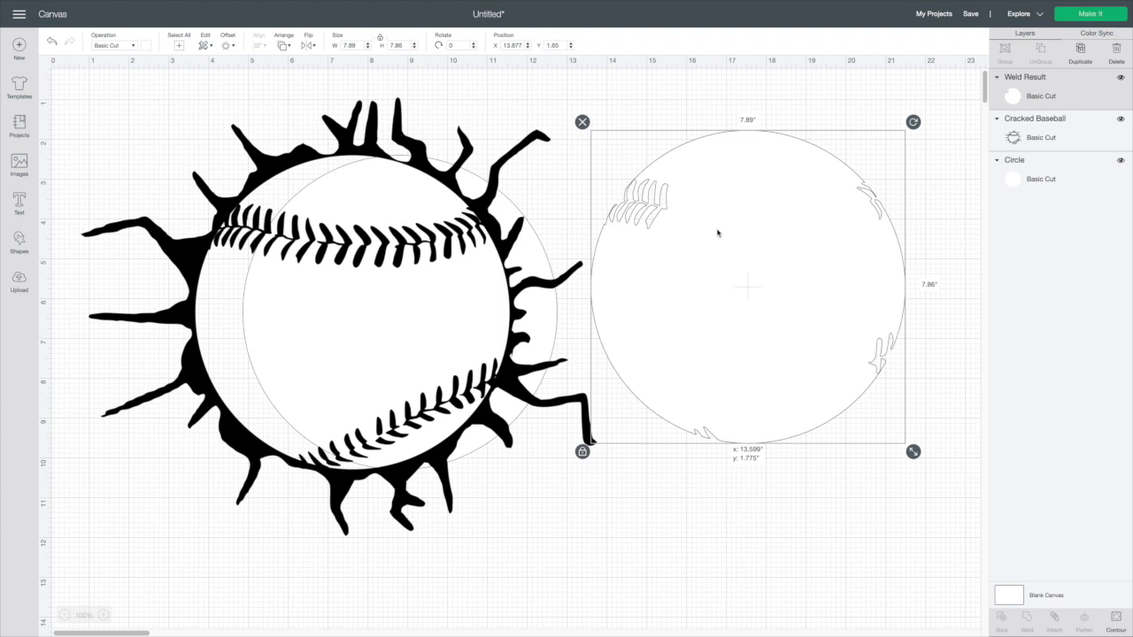
pyautogui.moveTo(459, 246); pyautogui.dragTo(502, 255)
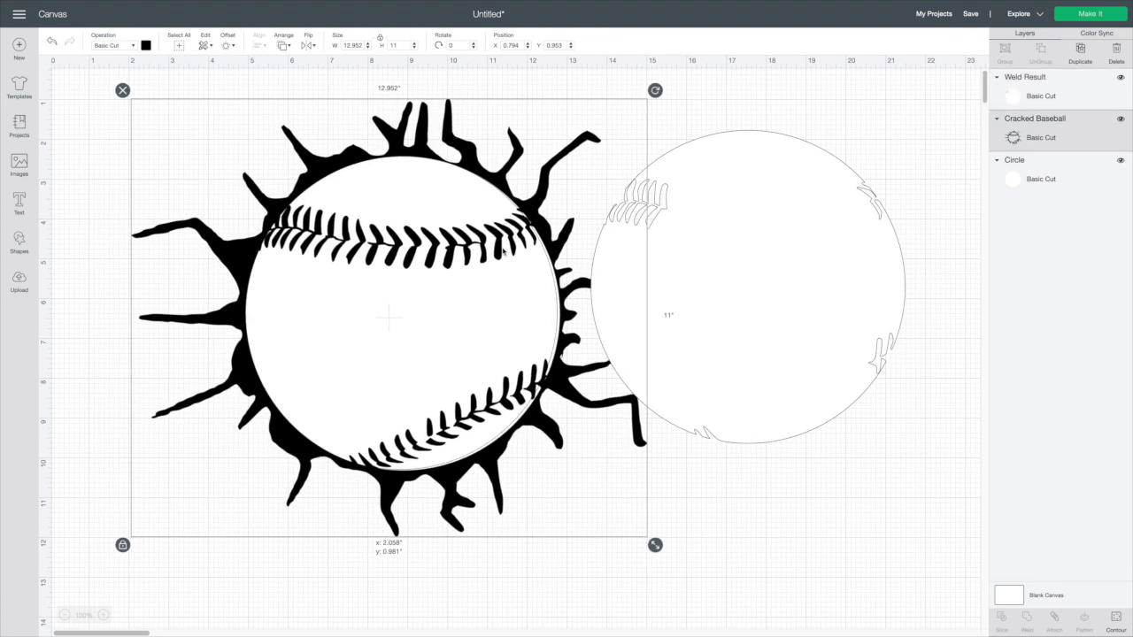
# Delete the spare outline baseball and fine-tune the cracked baseball over the white circle
pyautogui.click(777, 218)
pyautogui.click(583, 122)
pyautogui.moveTo(423, 215); pyautogui.dragTo(420, 215)
pyautogui.moveTo(350, 269); pyautogui.dragTo(351, 266)
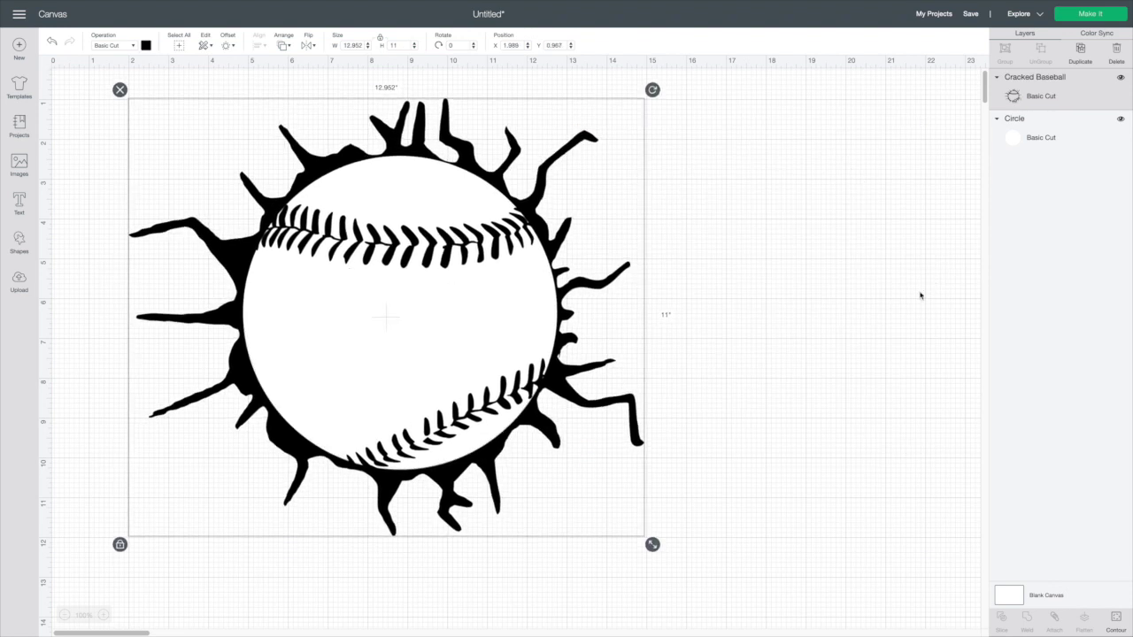
# Optimize the project for the Cricut Joy machine
pyautogui.click(786, 272)
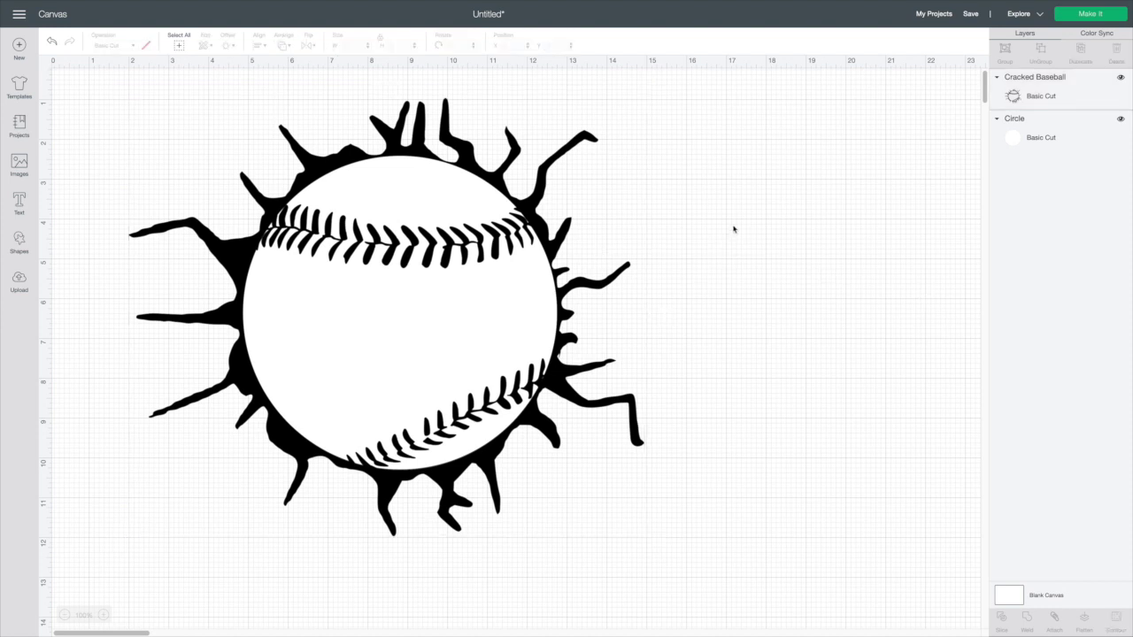
pyautogui.click(1027, 13)
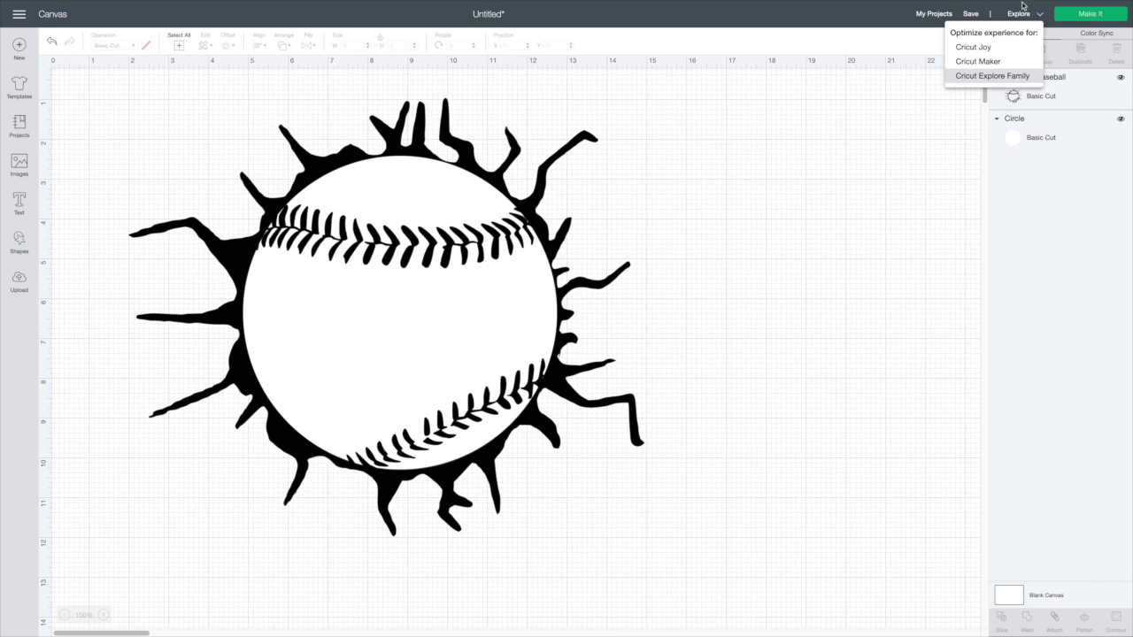
pyautogui.click(988, 53)
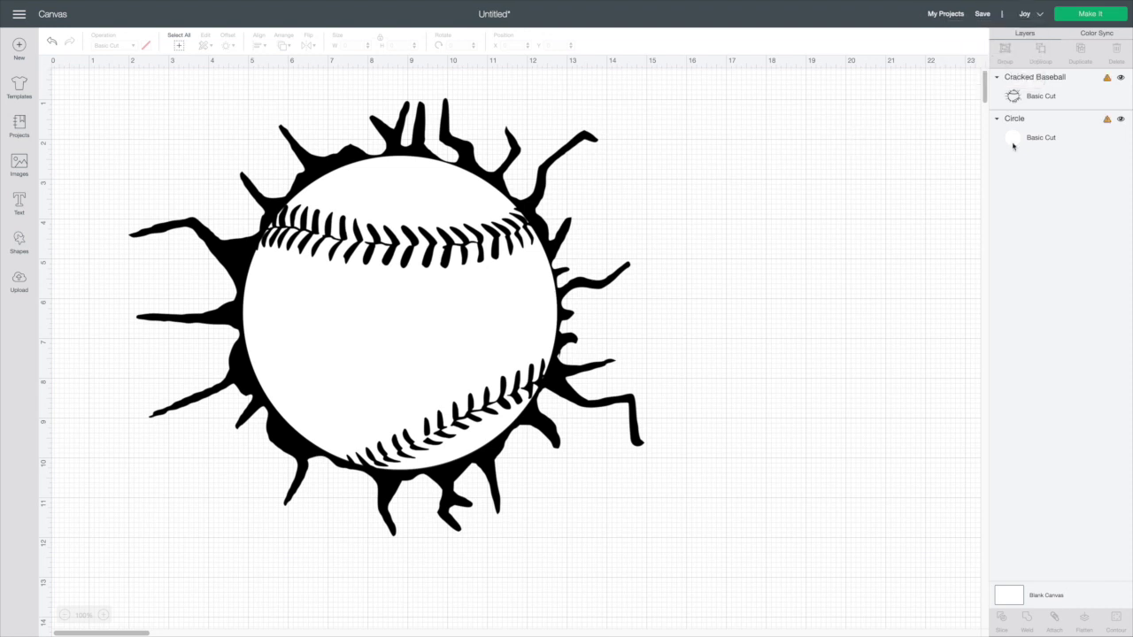
# Select the cracked baseball and circle together and scale them to 4.5 in wide (4.5 × 3.822 in)
pyautogui.click(1111, 80)
pyautogui.moveTo(1111, 80)
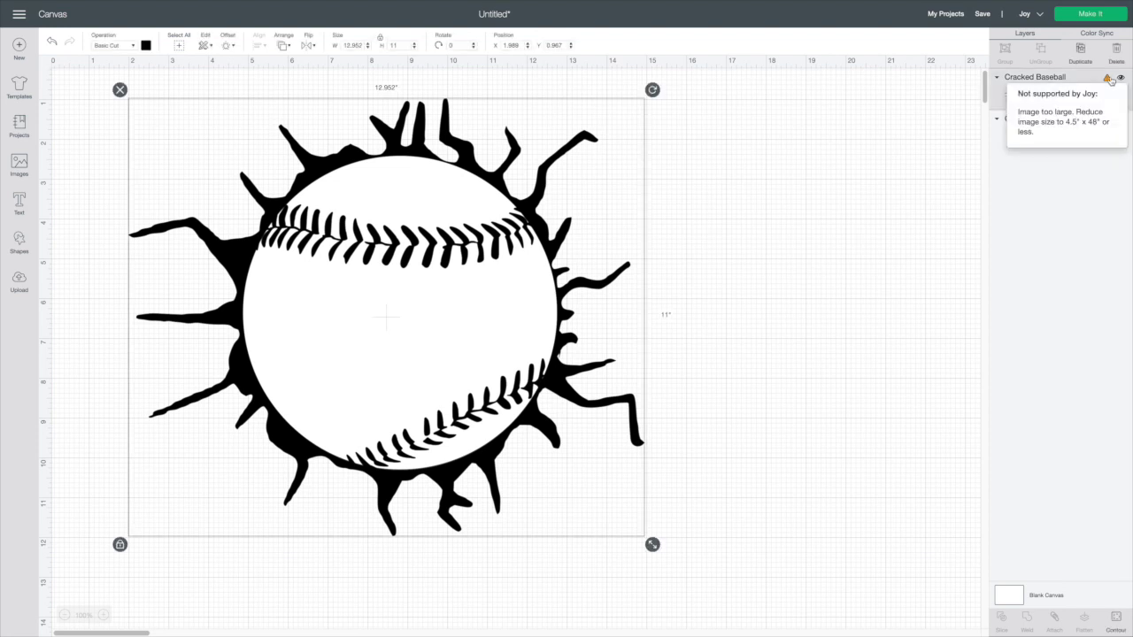
pyautogui.click(915, 162)
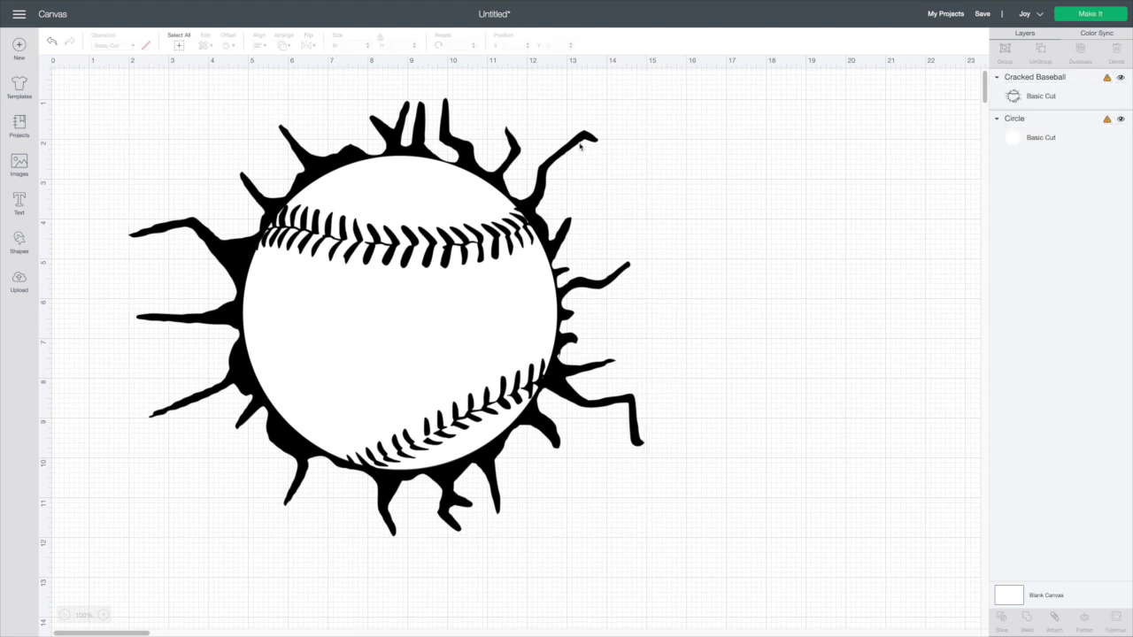
pyautogui.click(370, 140)
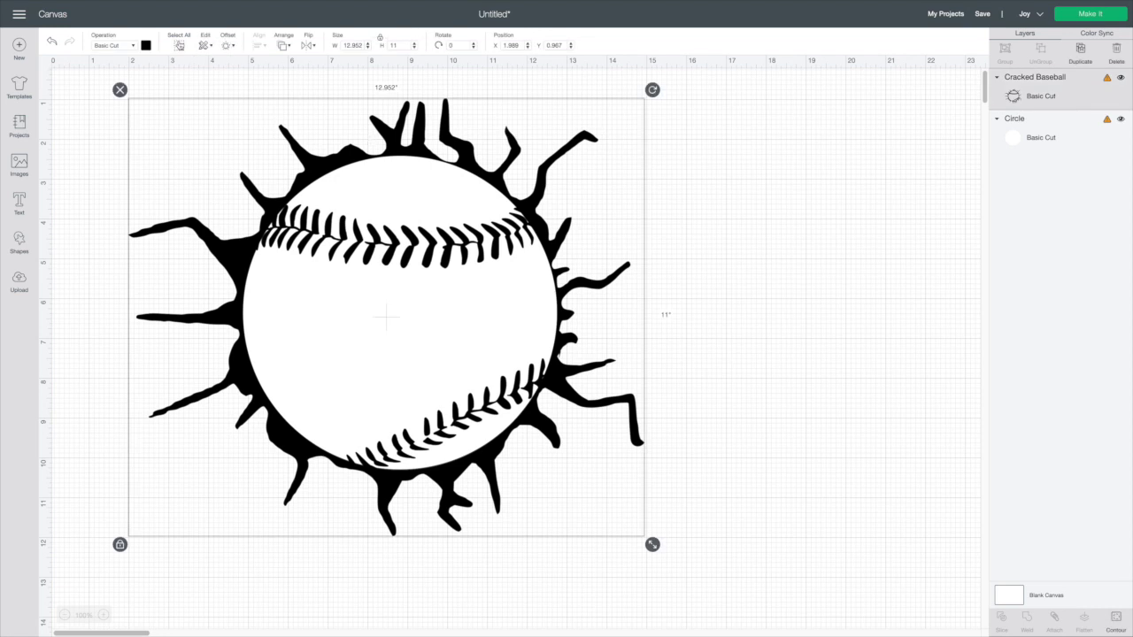
pyautogui.click(178, 45)
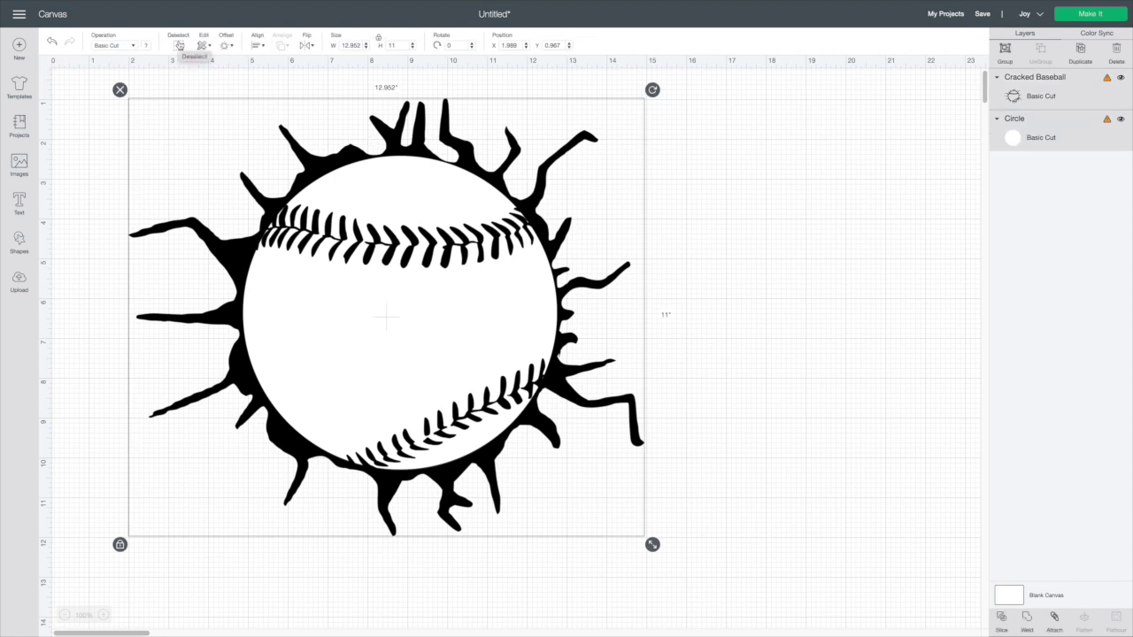
pyautogui.click(350, 45)
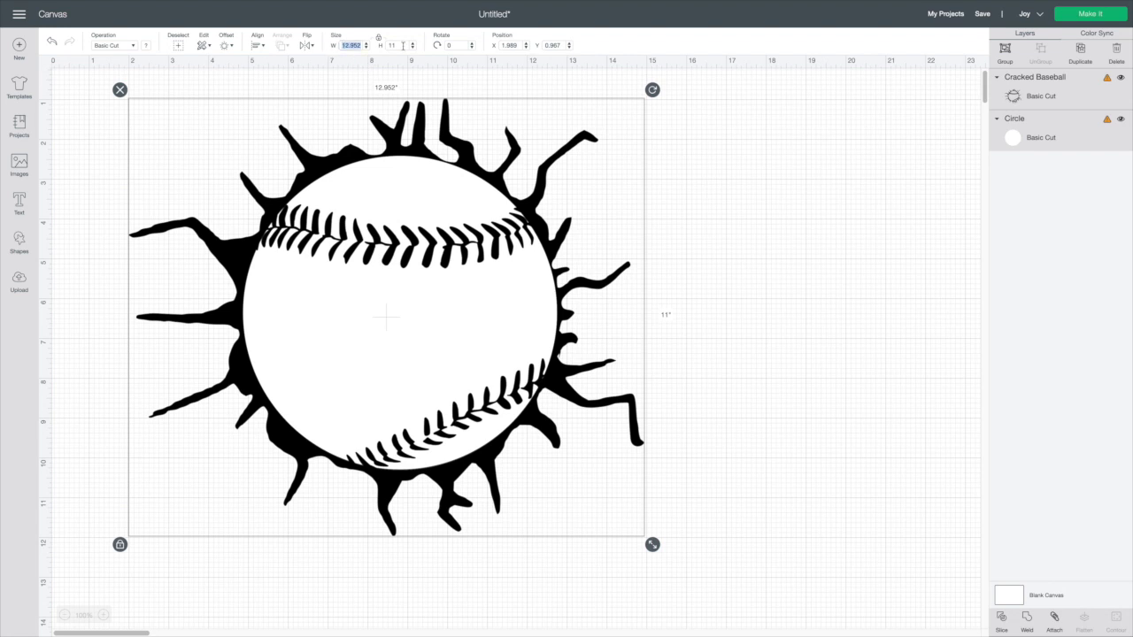
pyautogui.write('4.5')
pyautogui.press('Tab')
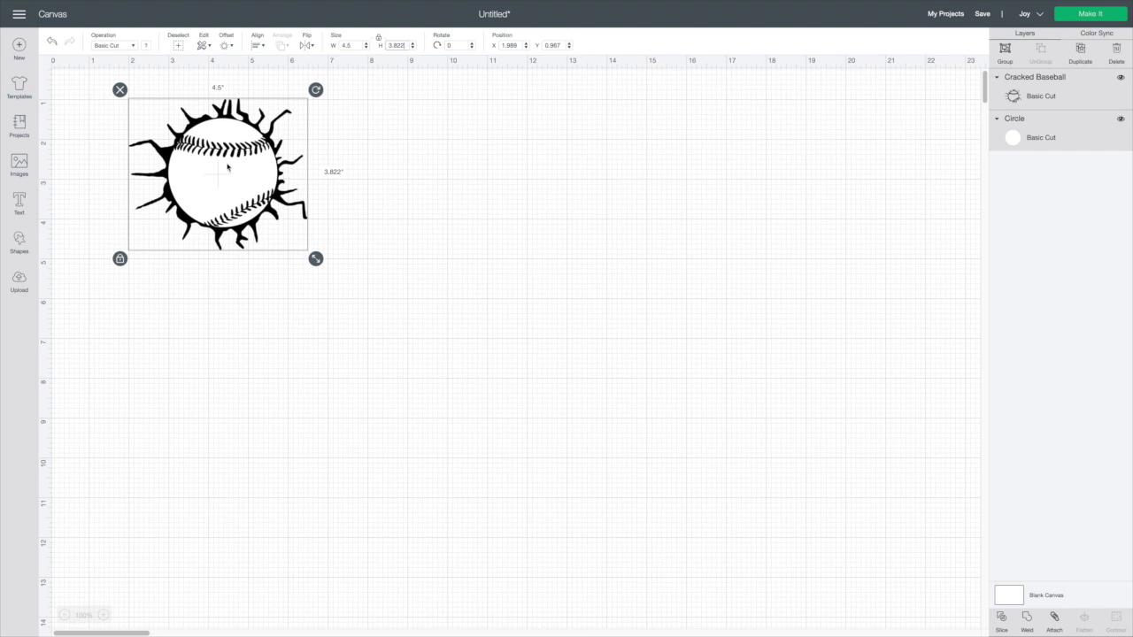